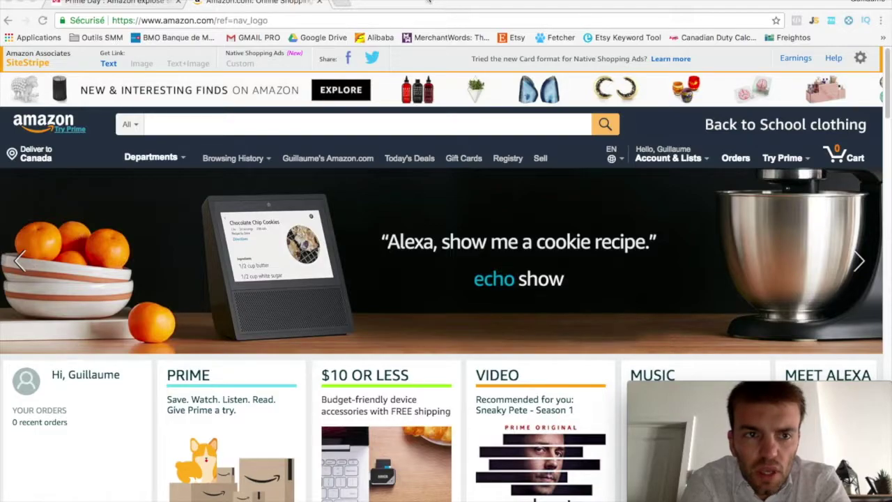
Read the headline and summary of the LSA article on Amazon's Prime Day sales records
click(146, 3)
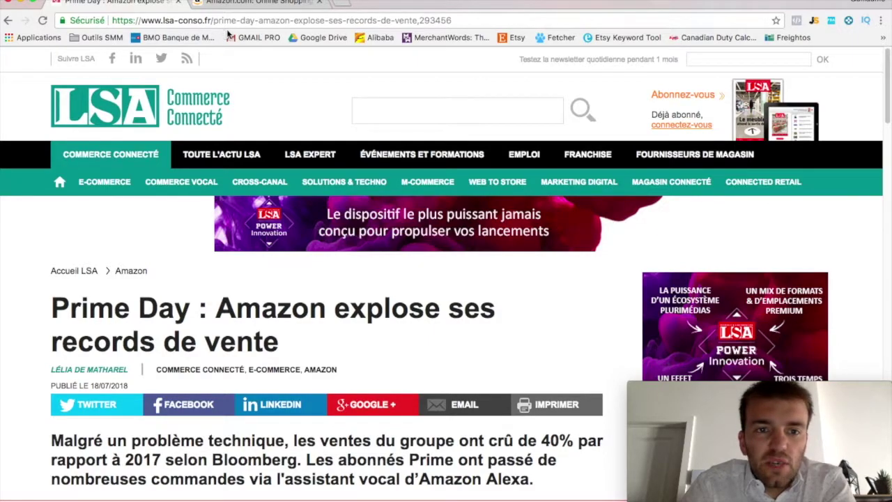
scroll(285, 260, down, 3)
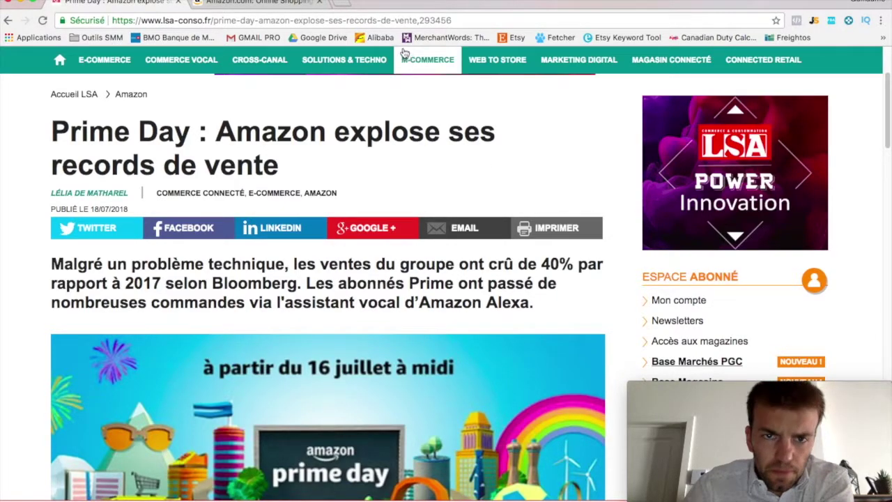
Search Amazon for "meal" and choose the suggestion "meal prep containers glass"
click(294, 5)
click(235, 125)
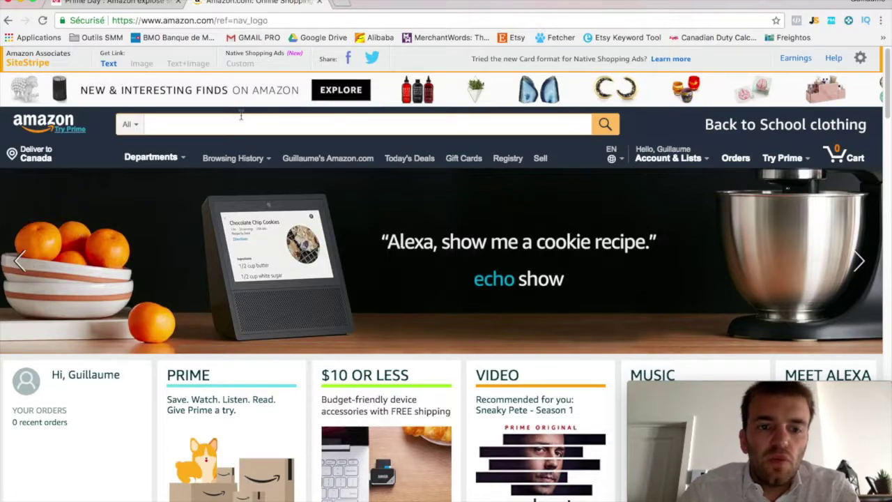
text(meal)
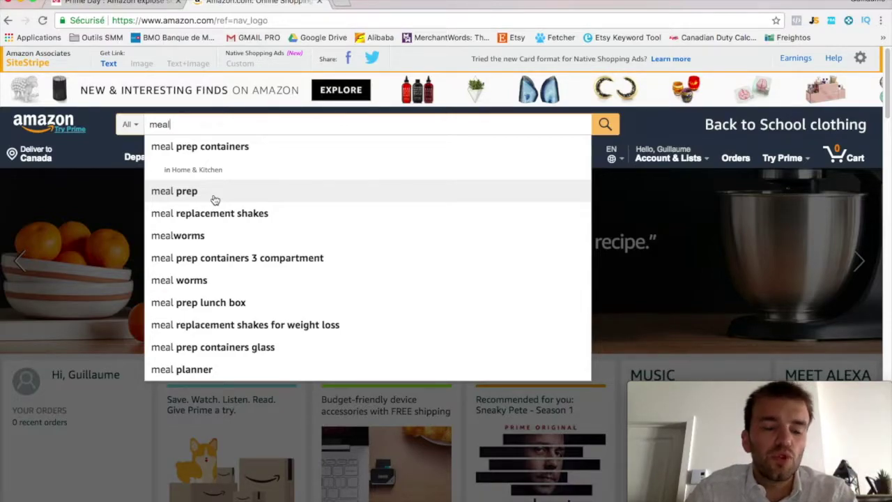
click(274, 353)
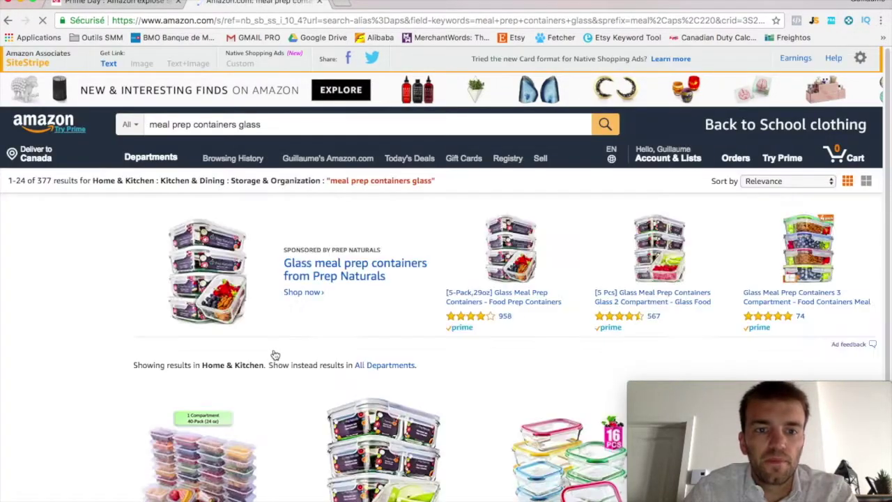
Run the Jungle Scout extension on the search results and review the products' sales, revenue and review counts
scroll(414, 330, down, 1)
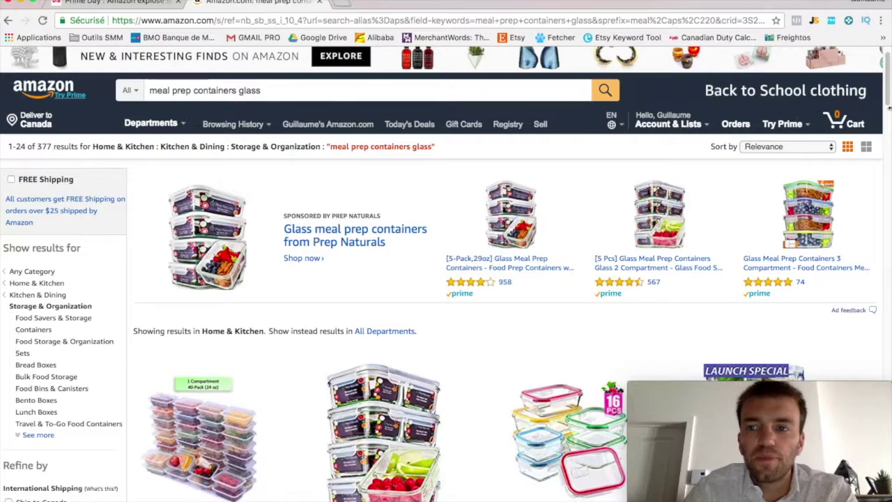
click(814, 21)
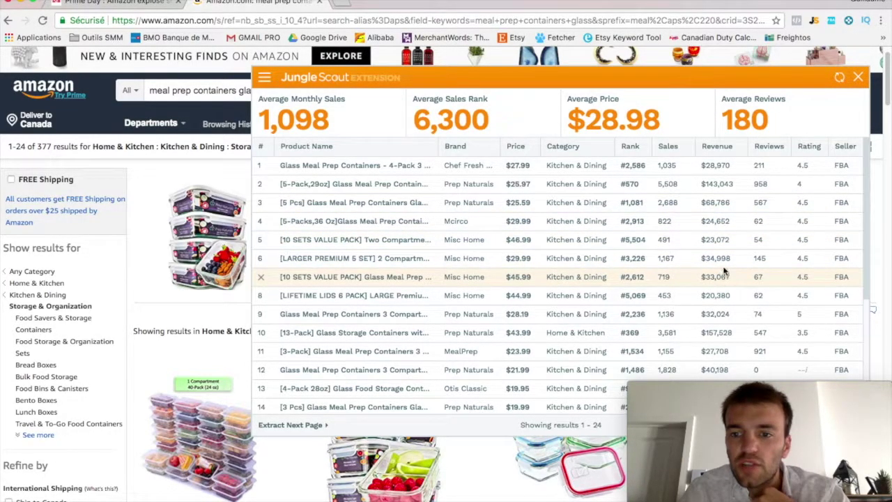
scroll(686, 290, down, 5)
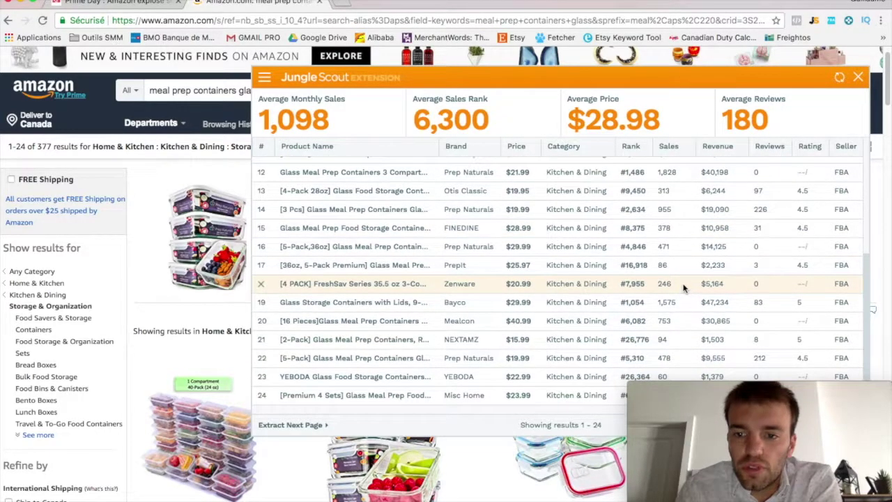
scroll(788, 320, up, 5)
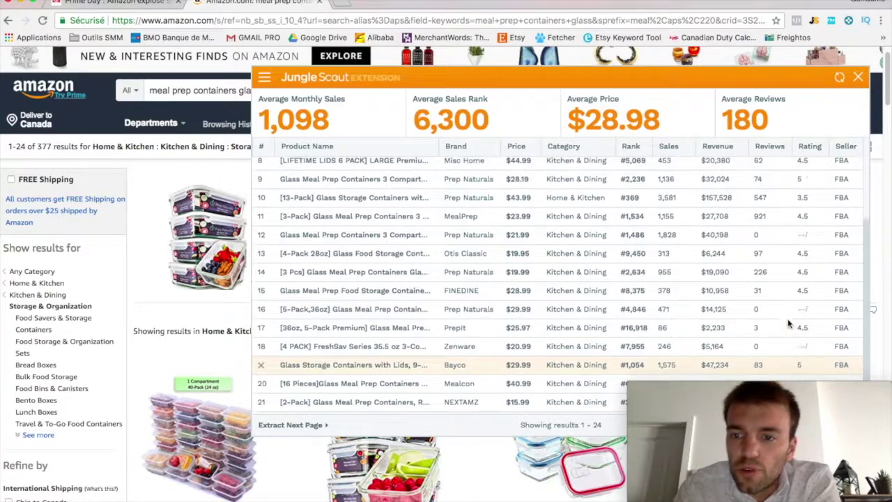
scroll(767, 202, up, 2)
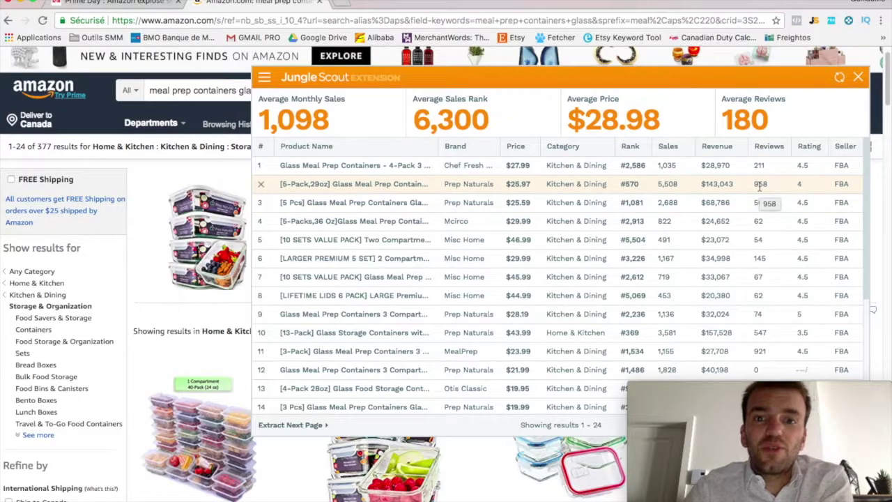
scroll(770, 240, down, 5)
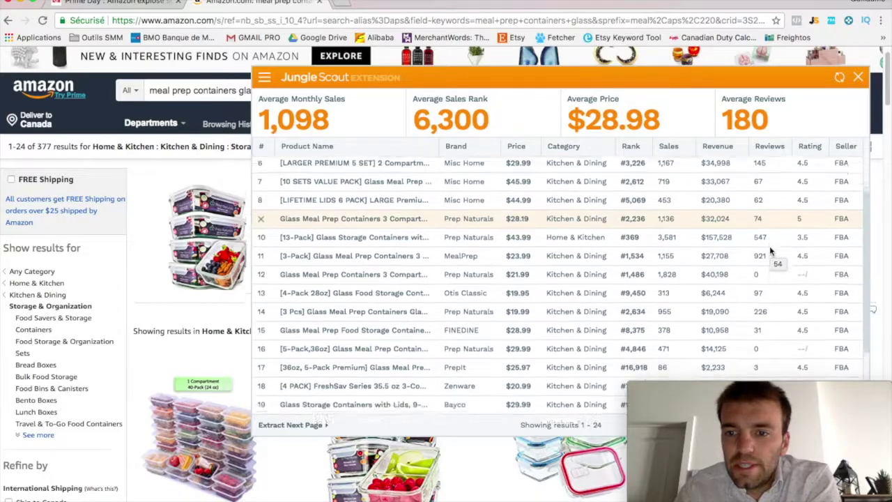
scroll(769, 246, up, 3)
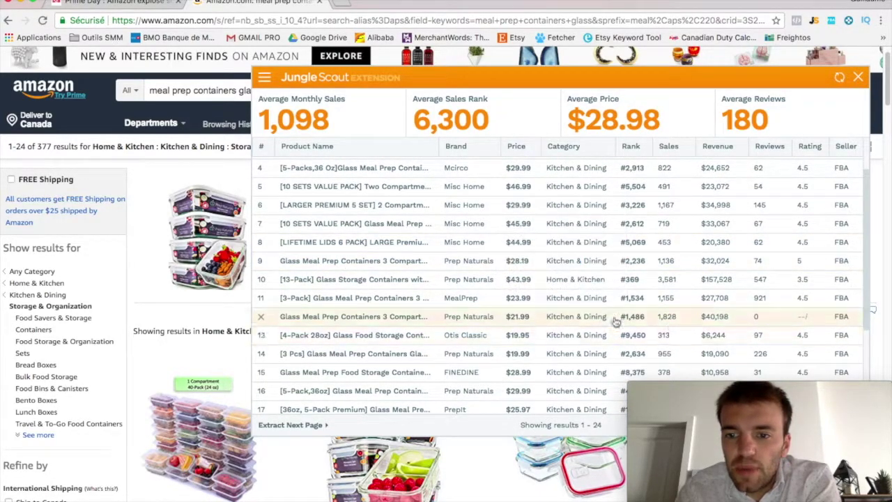
Open the product pages of the $21.99 Prep Naturals 3-compartment containers and the $28.99 FINEDINE containers from the Jungle Scout results
click(309, 319)
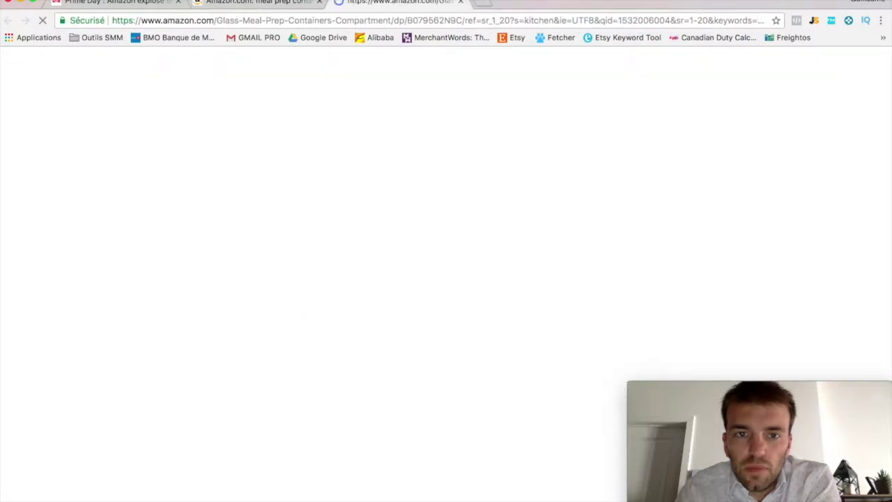
click(273, 3)
scroll(703, 308, down, 3)
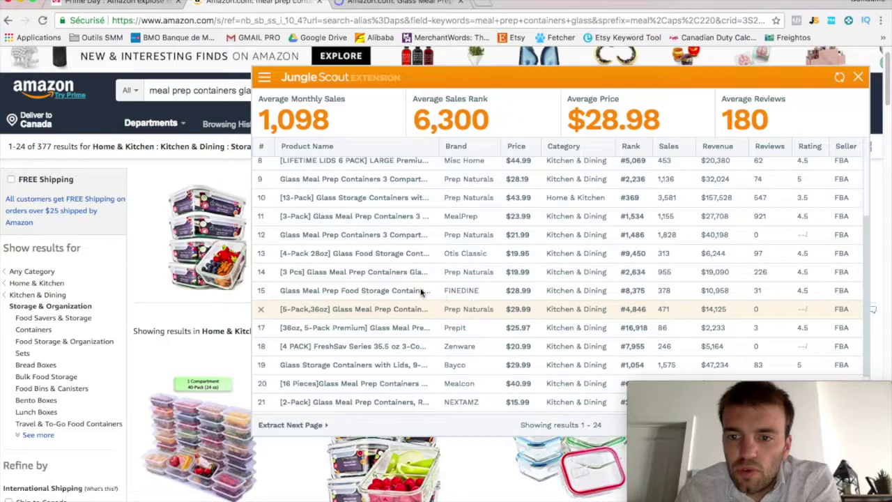
click(367, 291)
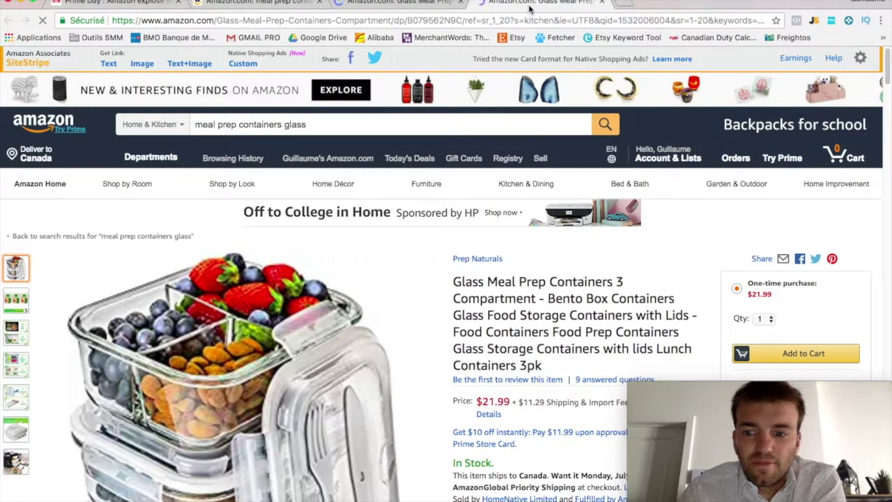
Examine the Prep Naturals 3-compartment listing's photo, price, seller and description
scroll(373, 188, down, 1)
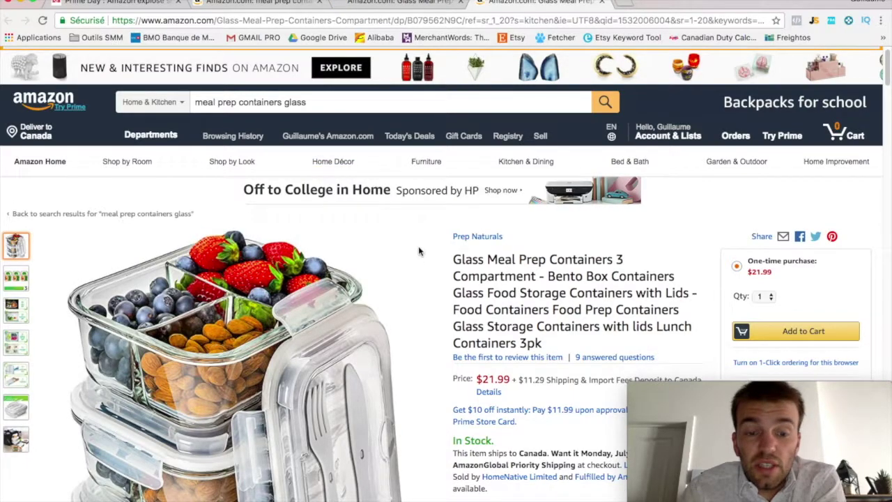
scroll(401, 288, down, 4)
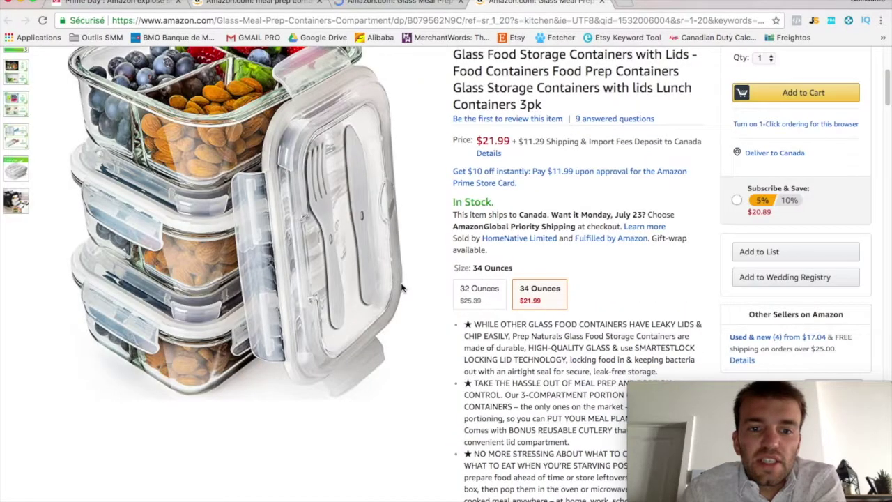
scroll(400, 287, up, 4)
scroll(400, 285, down, 1)
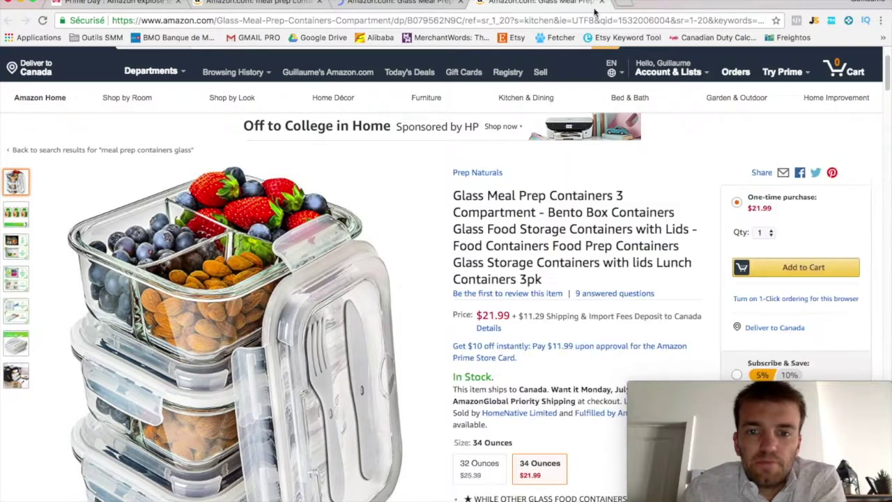
Examine the FINEDINE 6-pack container listing and show its second product photo with the lid and silicone ring details
click(423, 4)
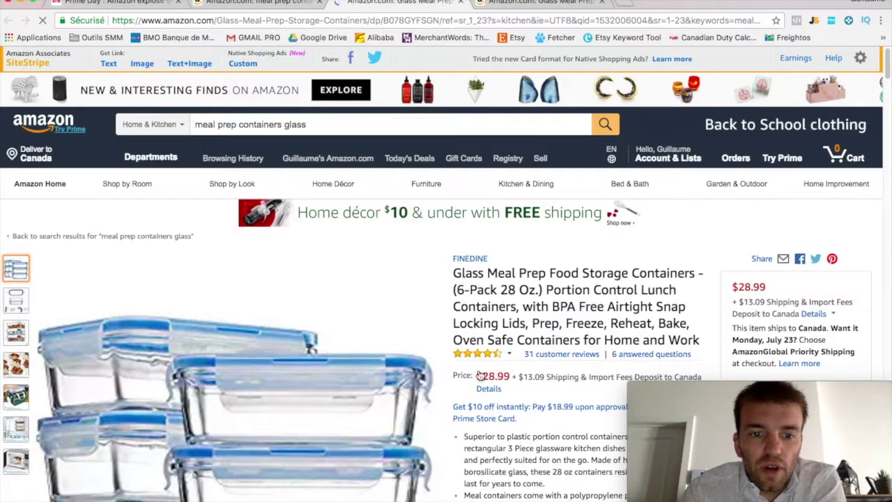
scroll(309, 376, down, 3)
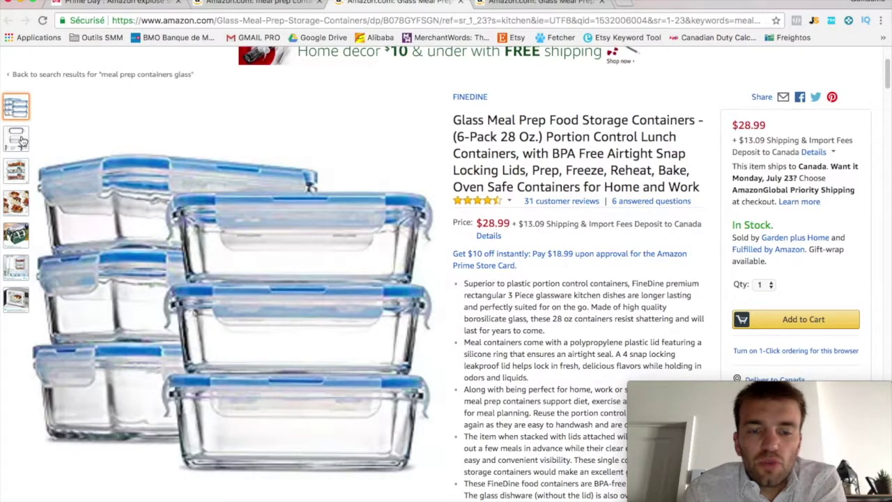
click(21, 141)
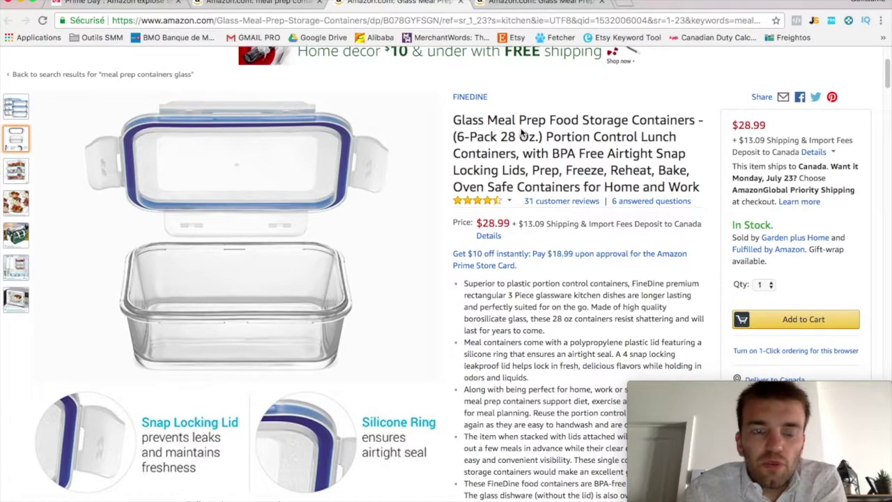
Examine the Keepa price history chart on the FINEDINE container listing
scroll(481, 181, down, 6)
scroll(482, 172, up, 6)
scroll(482, 173, down, 9)
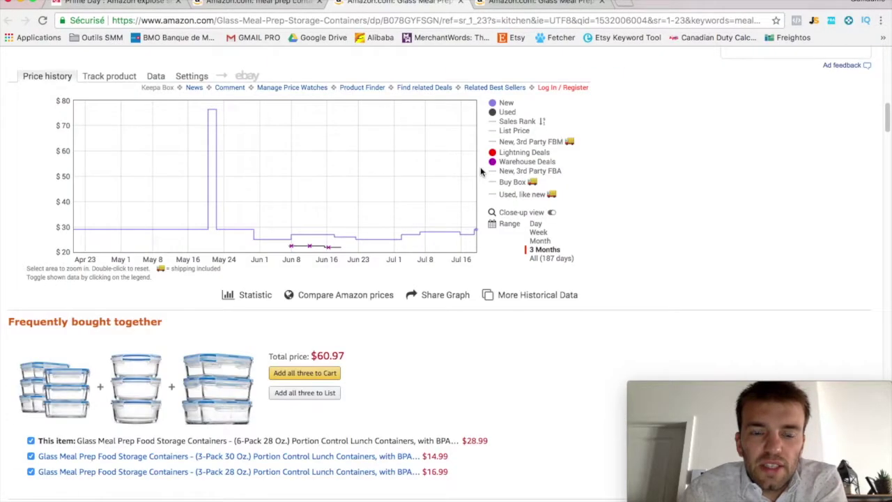
scroll(481, 172, up, 1)
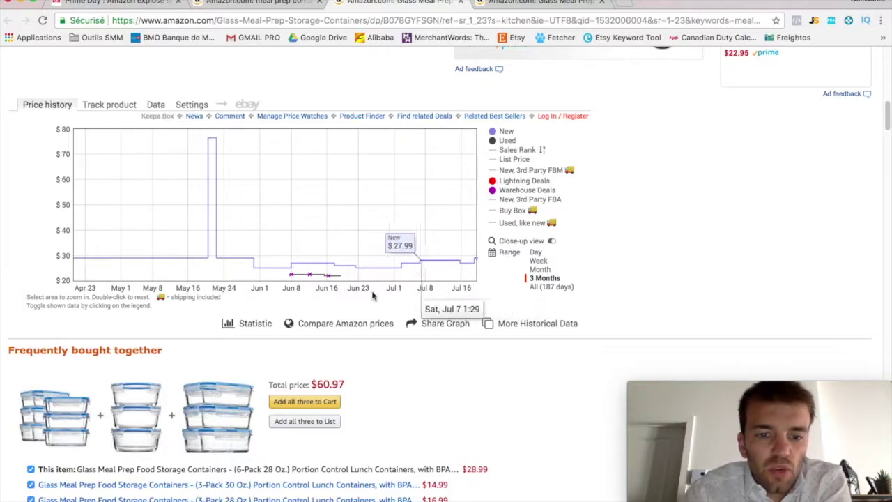
scroll(354, 309, up, 3)
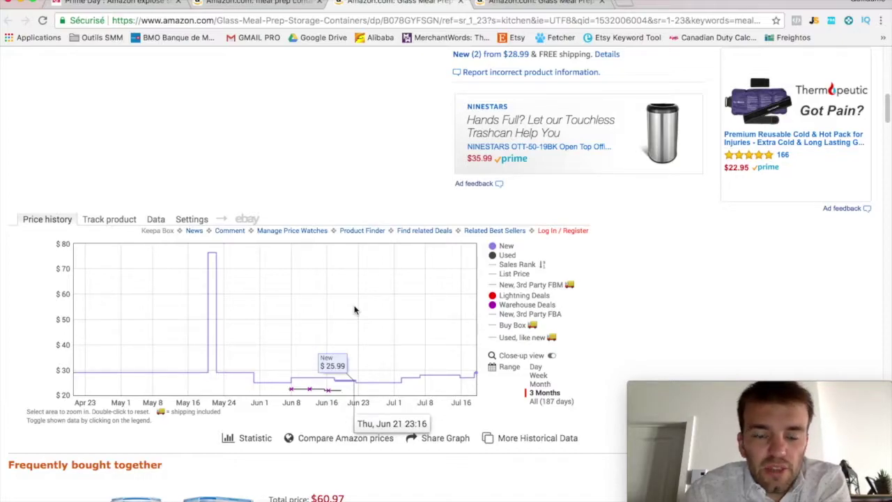
scroll(354, 309, up, 15)
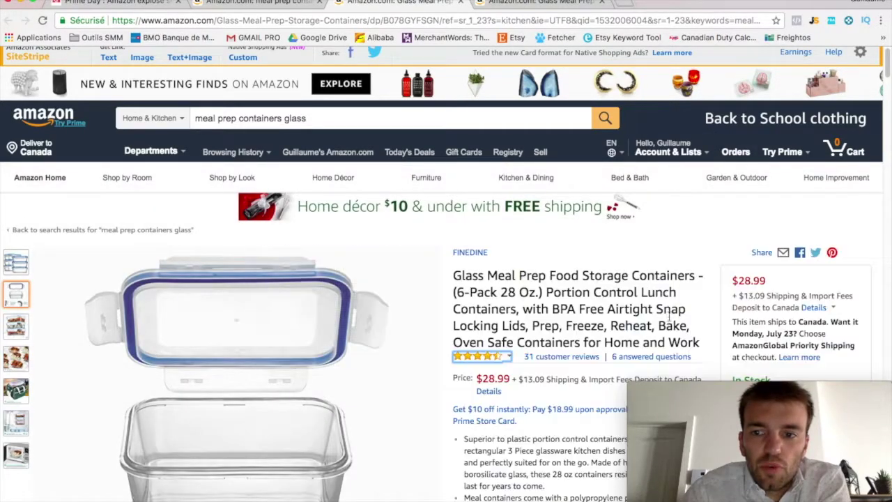
Add the FINEDINE 6-pack containers to the cart and open the shopping cart
scroll(659, 307, down, 3)
click(808, 310)
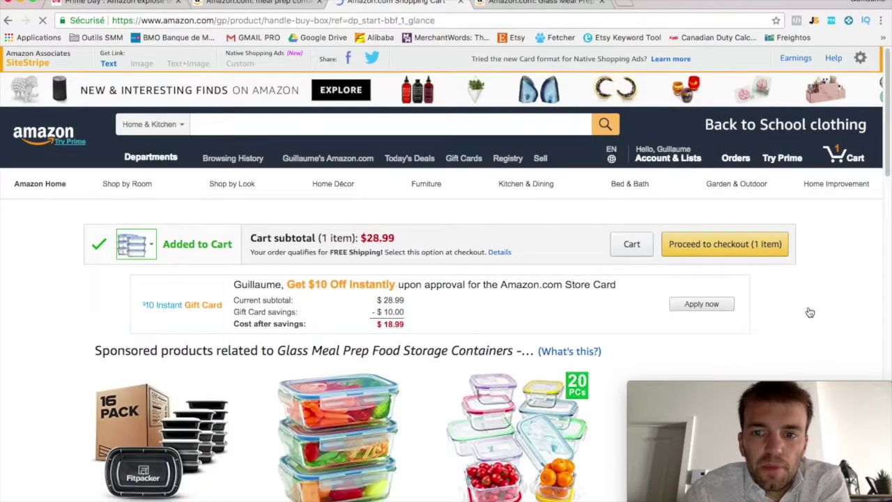
click(630, 246)
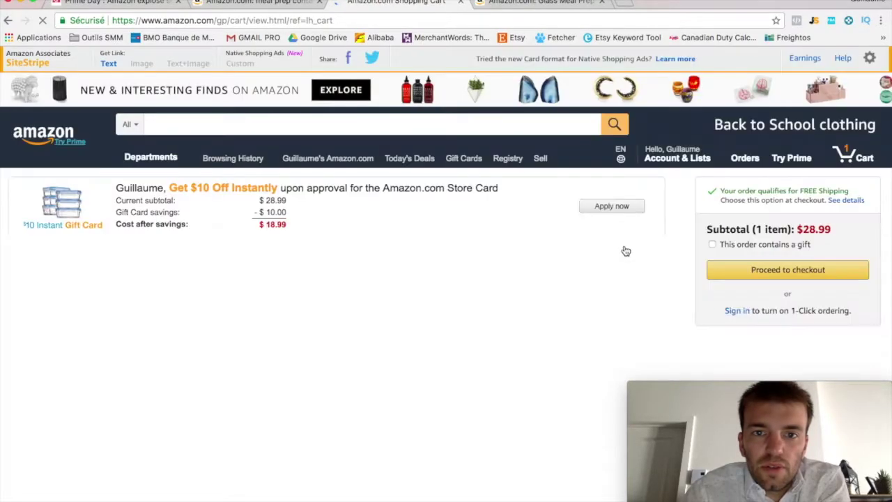
Choose the 10+ quantity option for the FINEDINE containers and update the cart quantity to 999
click(631, 282)
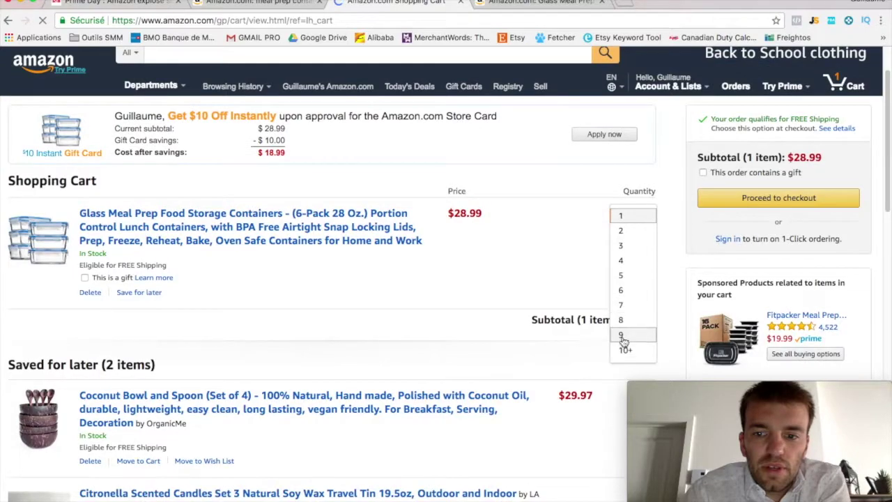
click(622, 349)
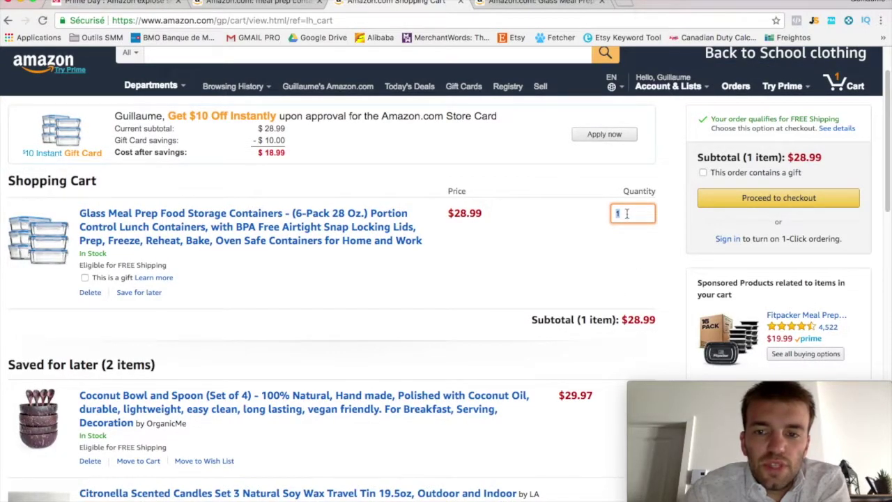
text(999)
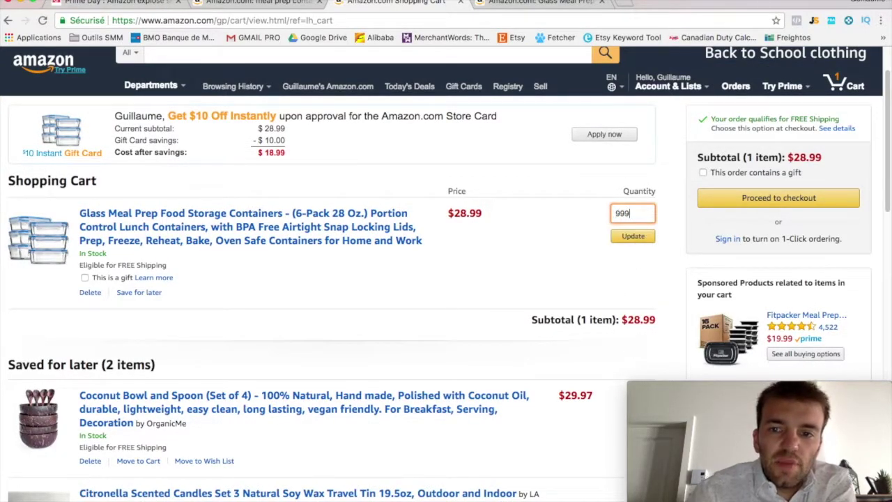
click(632, 236)
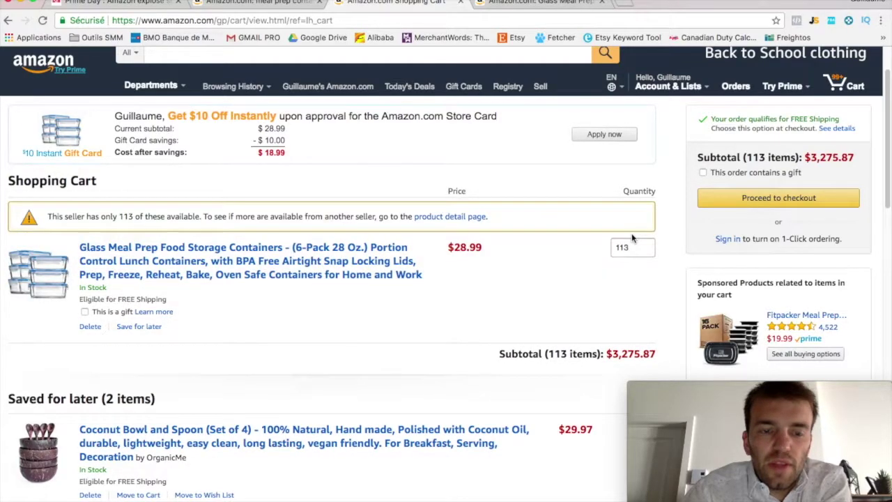
Highlight the seller's available stock number in the cart notice, then clear the highlight
drag(118, 217, 133, 216)
click(134, 217)
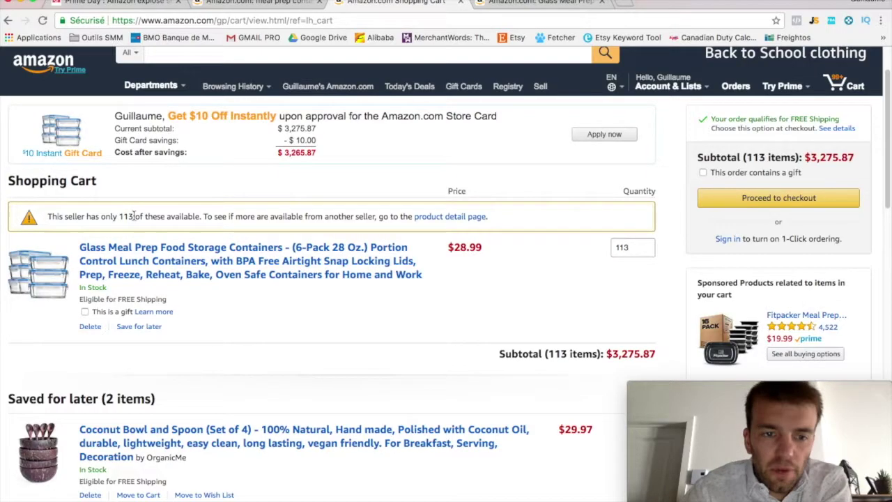
drag(120, 216, 138, 216)
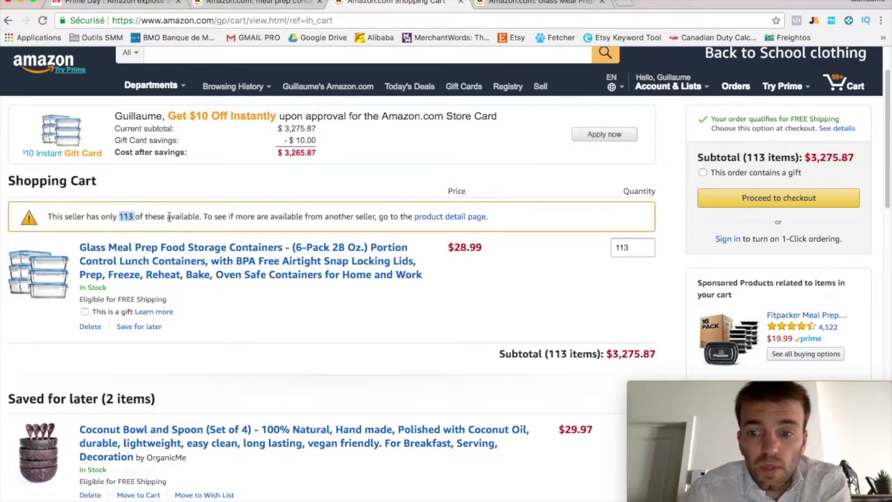
click(225, 216)
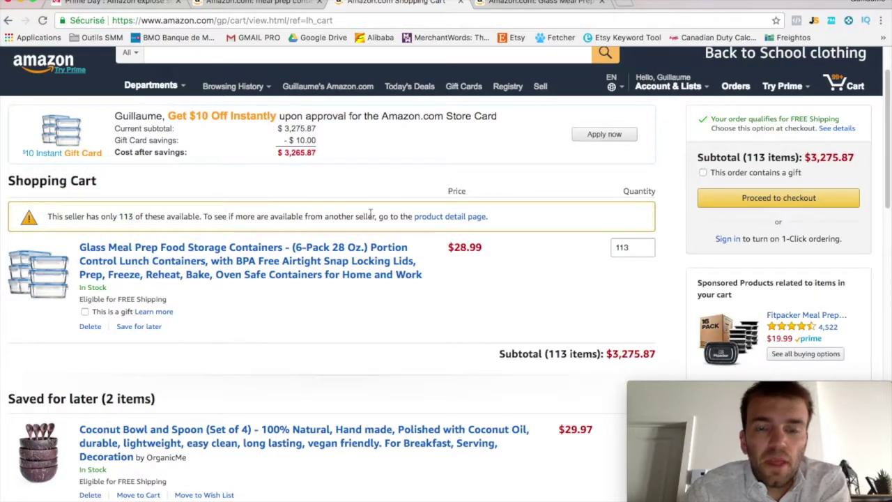
Clear the quantity of the glass containers in the cart and go back to the Amazon home page
double_click(623, 247)
key(BackSpace)
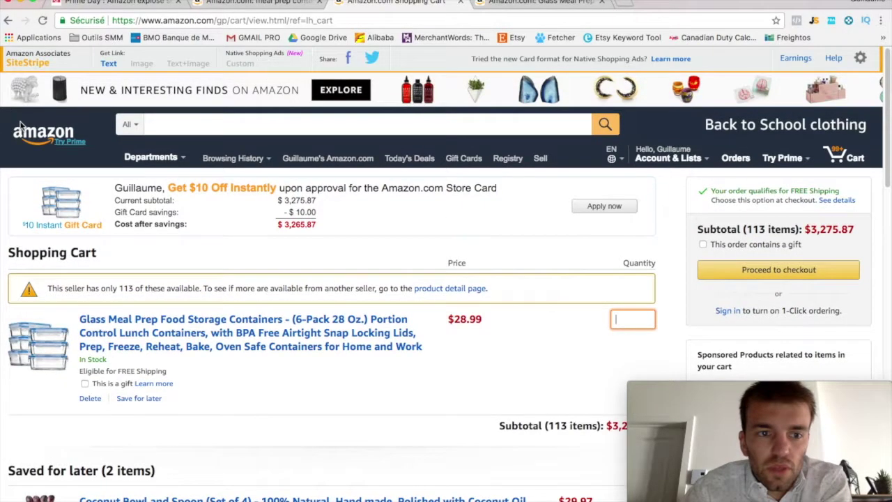
click(45, 137)
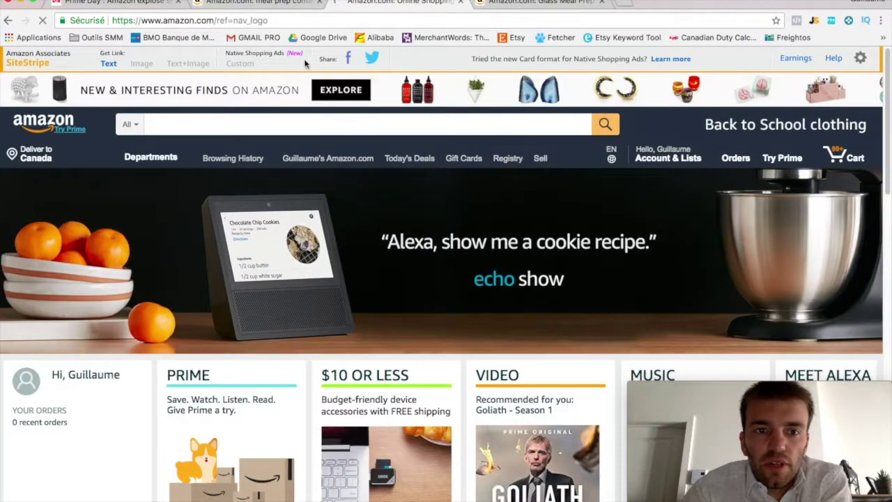
Look over the Prep Naturals 3-compartment glass container listing, highlighting part of its title and clearing the highlight
click(522, 3)
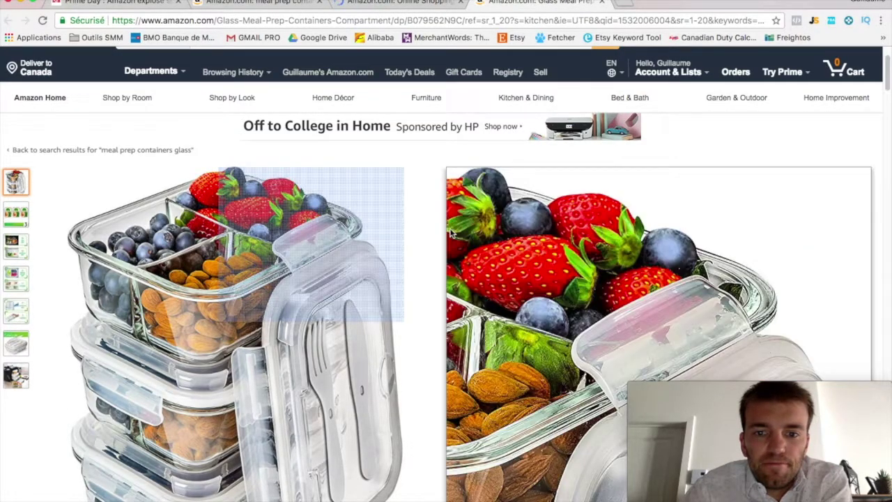
scroll(452, 234, down, 3)
scroll(637, 263, down, 2)
scroll(617, 253, up, 5)
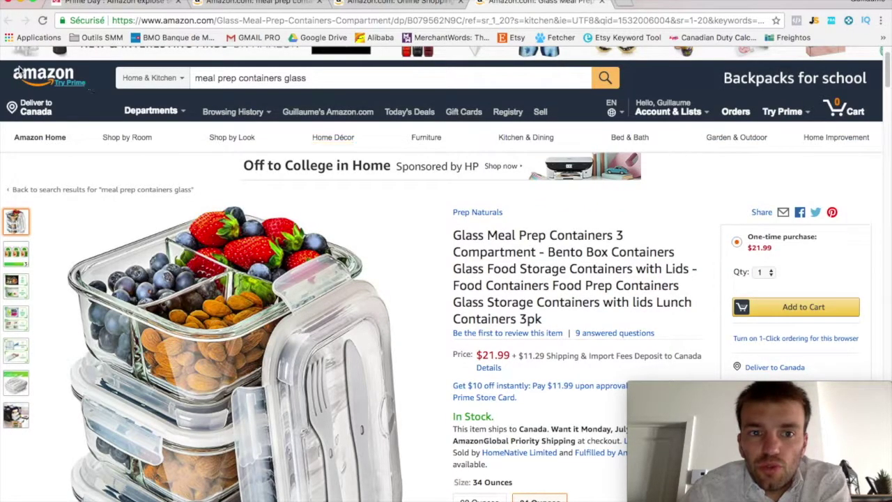
mouse_move(487, 235)
mouse_down()
mouse_move(536, 251)
mouse_move(487, 237)
mouse_up()
click(507, 235)
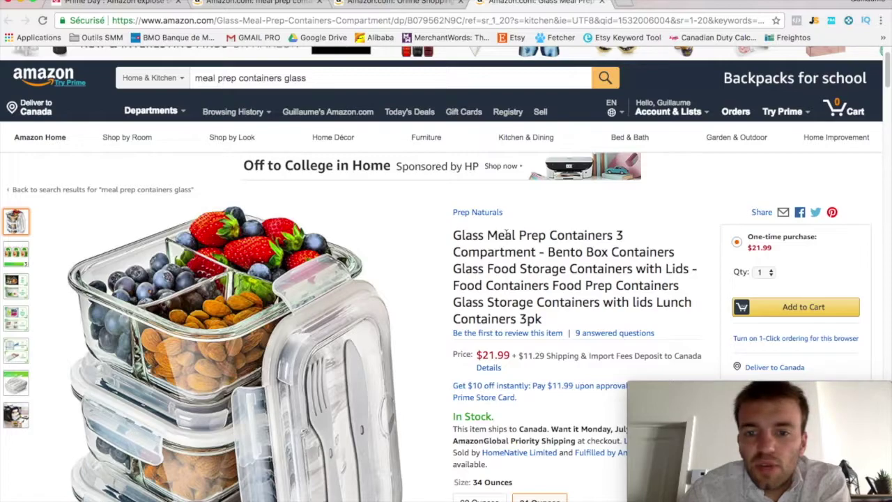
drag(488, 235, 533, 249)
click(535, 250)
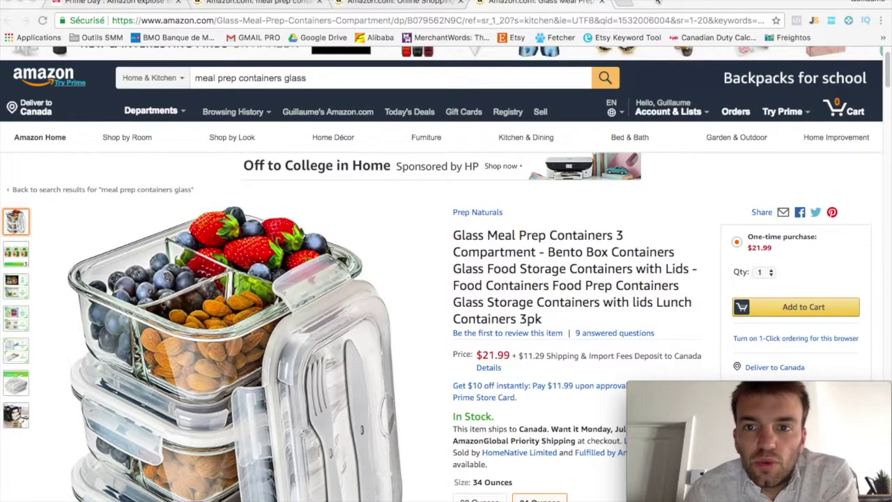
Open the Jungle Scout website in a new tab and go to its pricing page
click(622, 5)
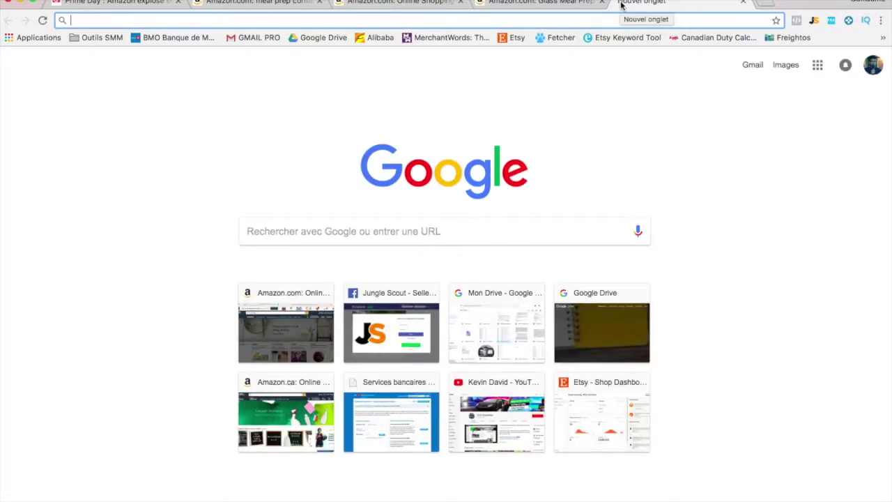
text(jungle)
key(Return)
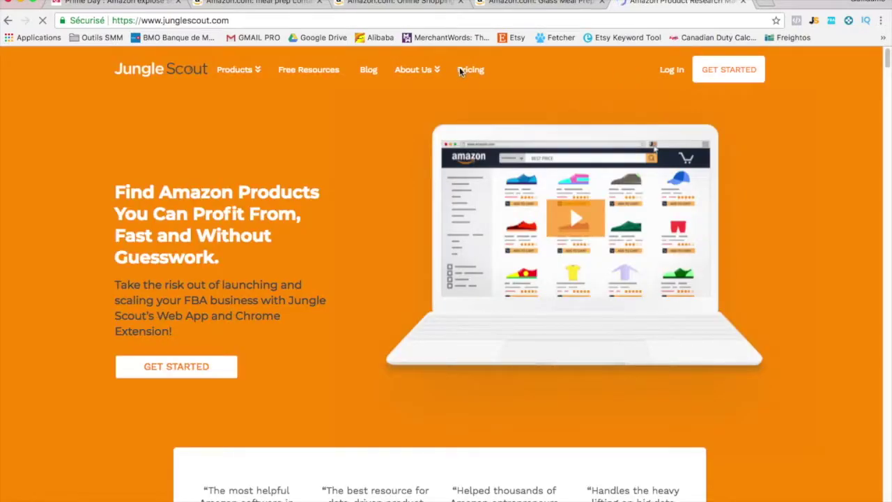
click(462, 72)
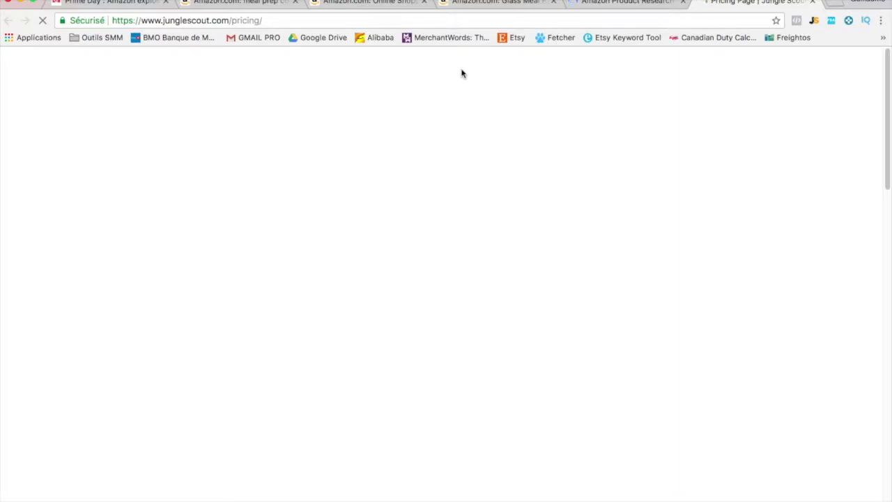
Compare the features and one-time fees of the Pro and Lite plans for the Jungle Scout Chrome extension
scroll(540, 258, down, 1)
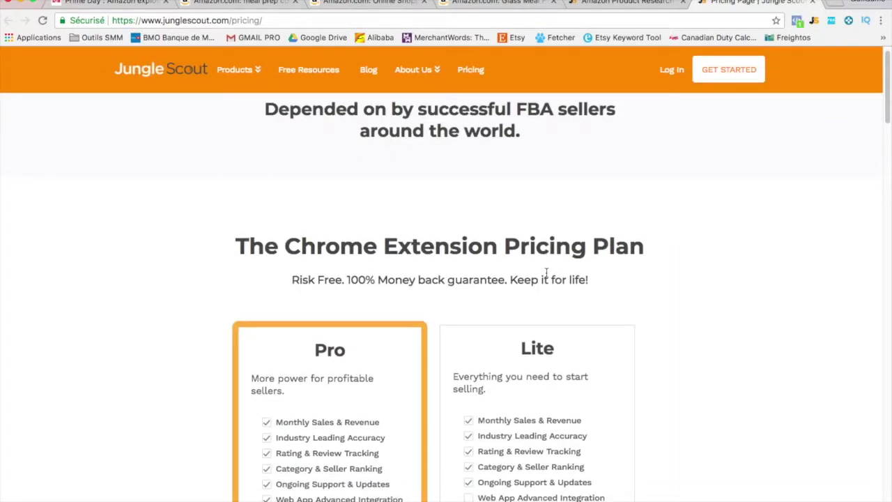
scroll(546, 272, down, 2)
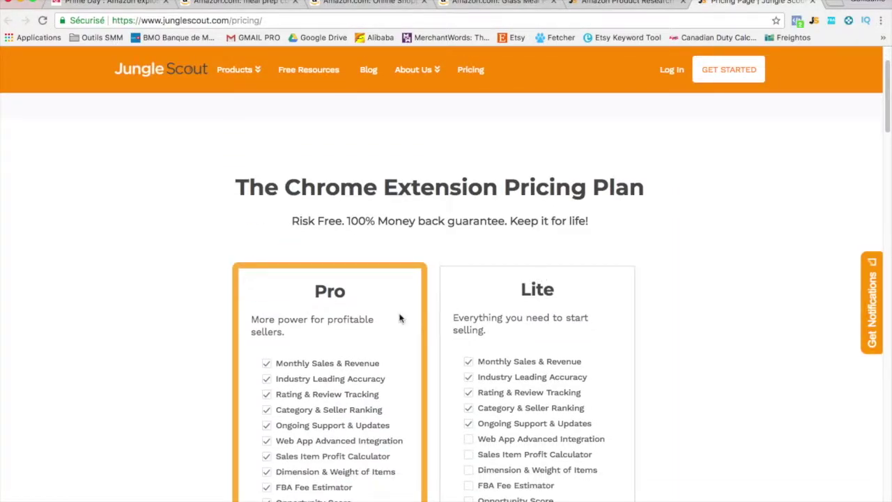
scroll(400, 318, down, 3)
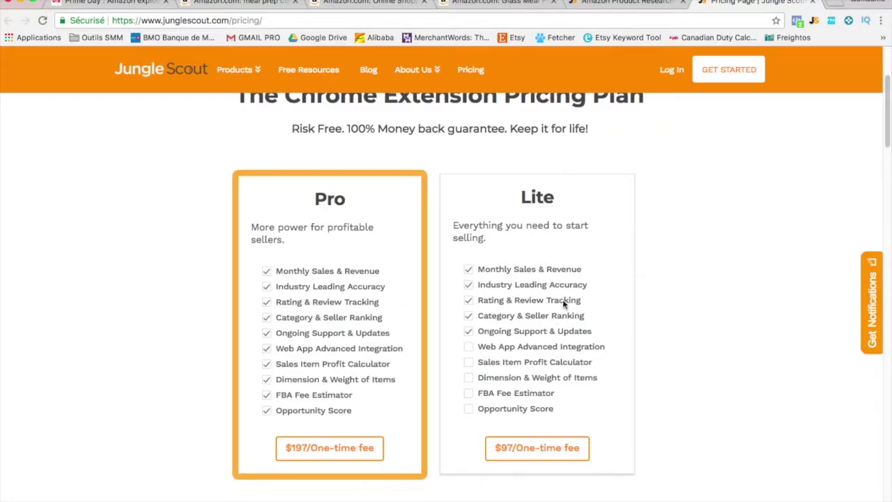
scroll(564, 302, up, 3)
scroll(564, 301, down, 1)
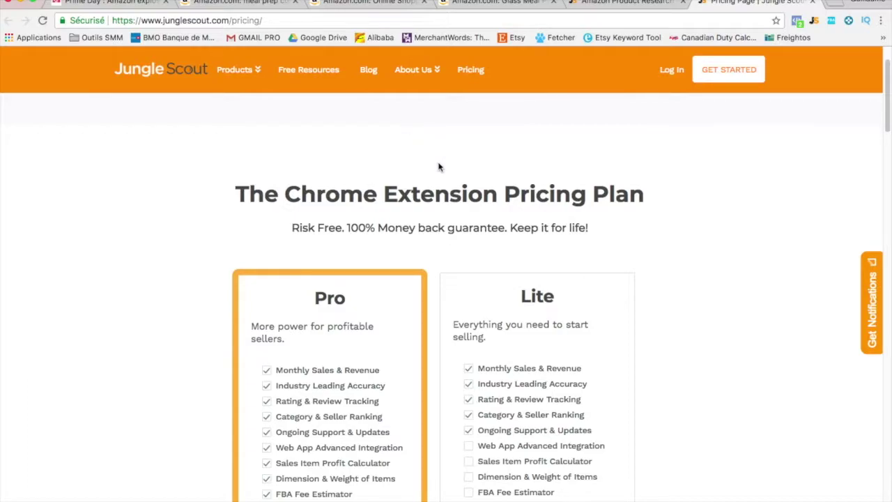
scroll(438, 167, down, 3)
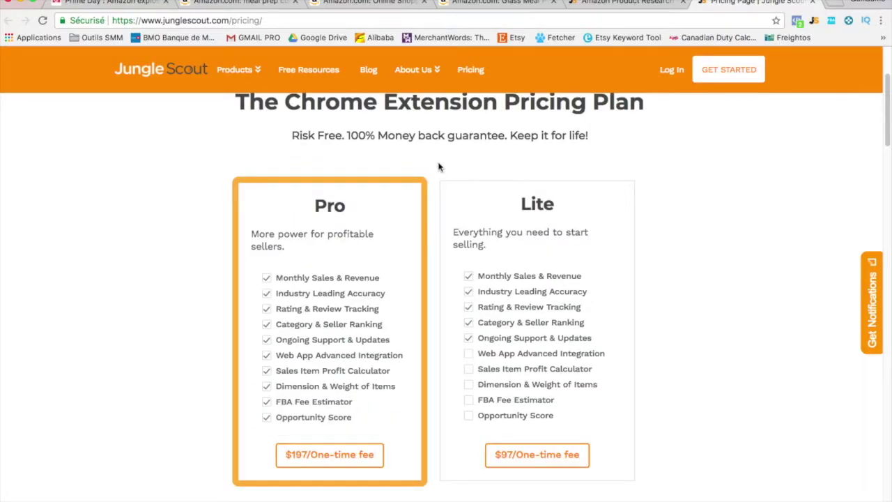
scroll(439, 167, up, 1)
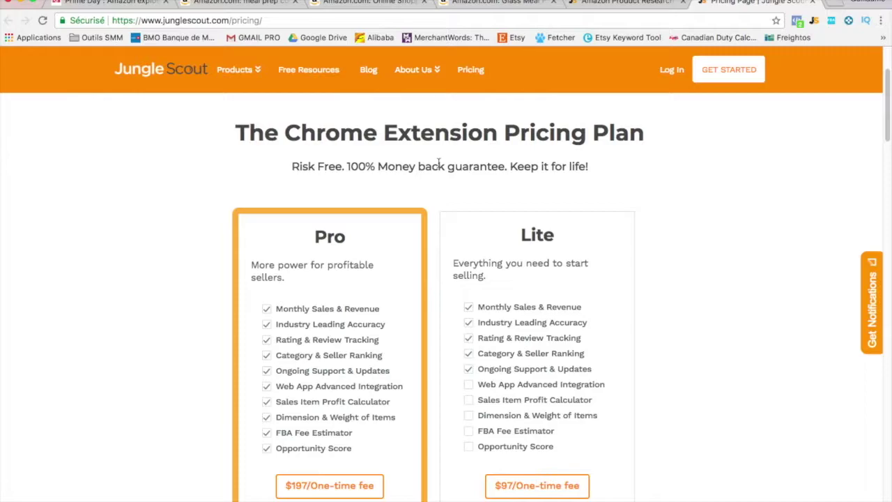